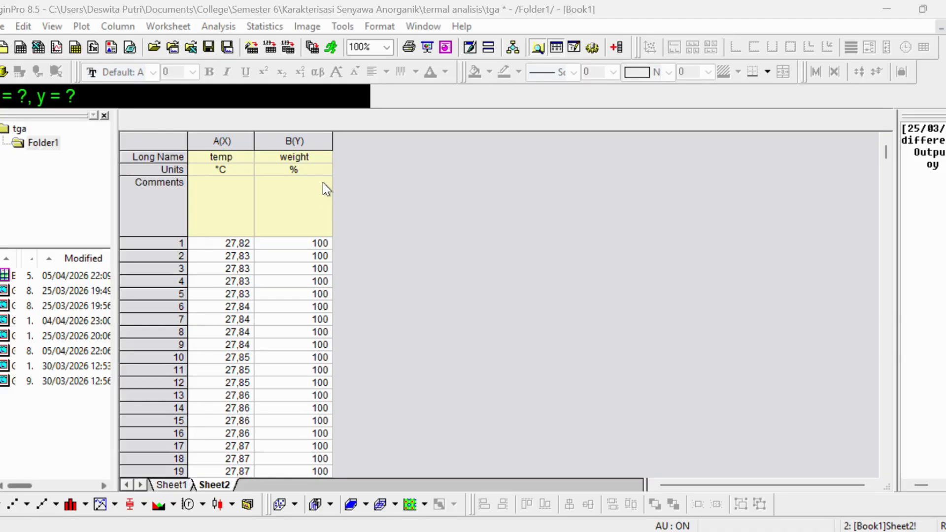
- View the TGA weight graph and the reference image kurva dtg.png, and return to the temp and weight worksheet in OriginPro
{"action": "double_click", "coordinate": [75, 352]}
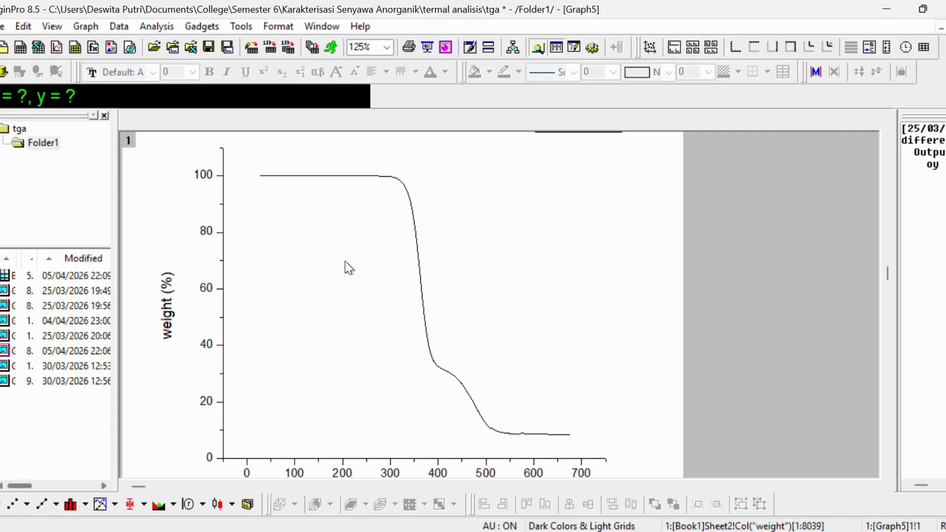
{"action": "double_click", "coordinate": [99, 277]}
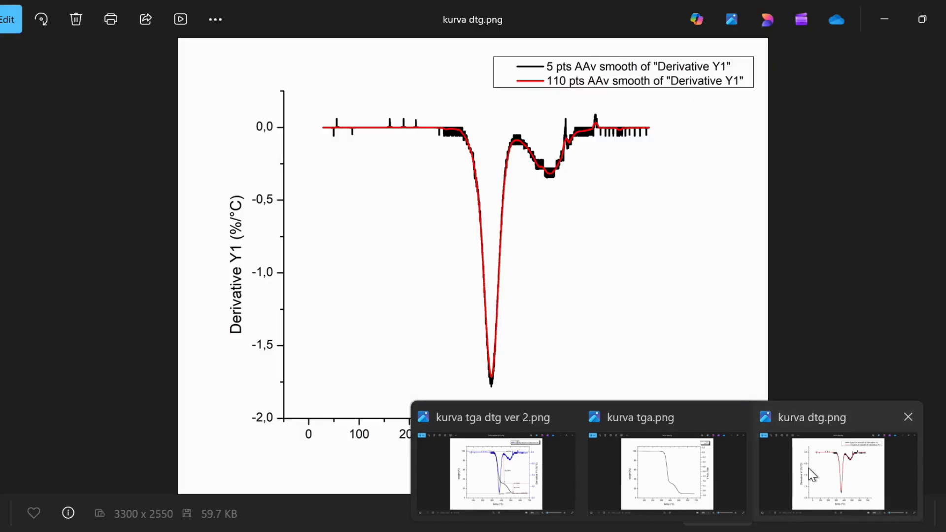
{"action": "left_click", "coordinate": [812, 475]}
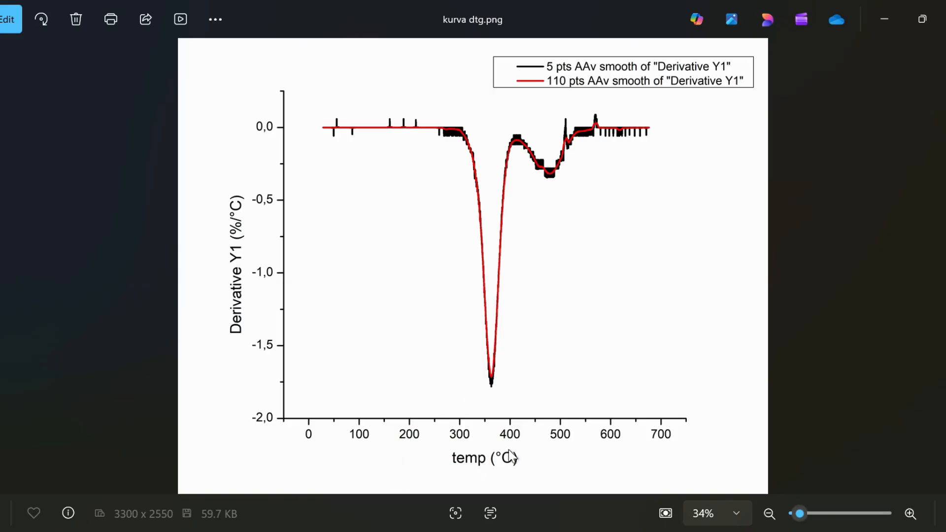
{"action": "key", "text": "alt+Tab"}
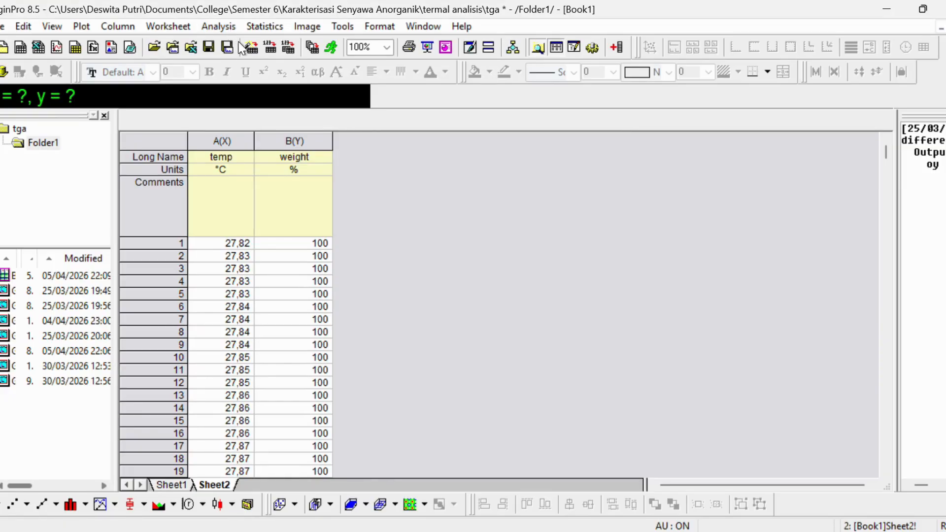
- Differentiate the weight column against temp with derivative order 1, writing the result to a new column
{"action": "left_click", "coordinate": [245, 137]}
{"action": "left_click", "coordinate": [276, 139]}
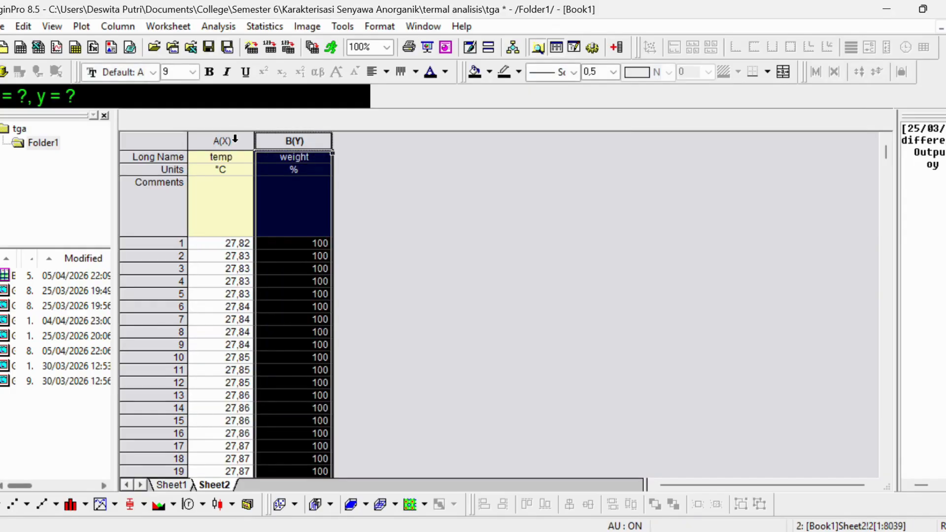
{"action": "left_click", "coordinate": [217, 119]}
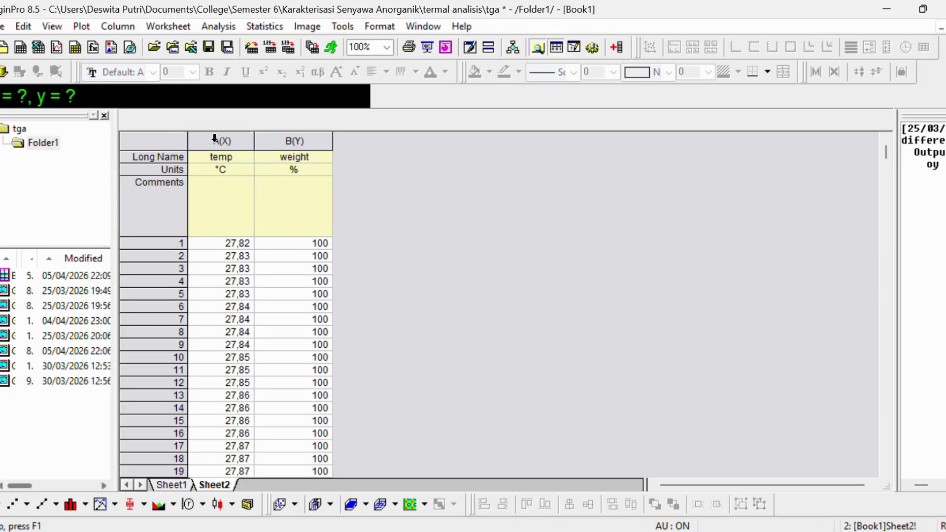
{"action": "left_click_drag", "start_coordinate": [214, 139], "coordinate": [281, 140]}
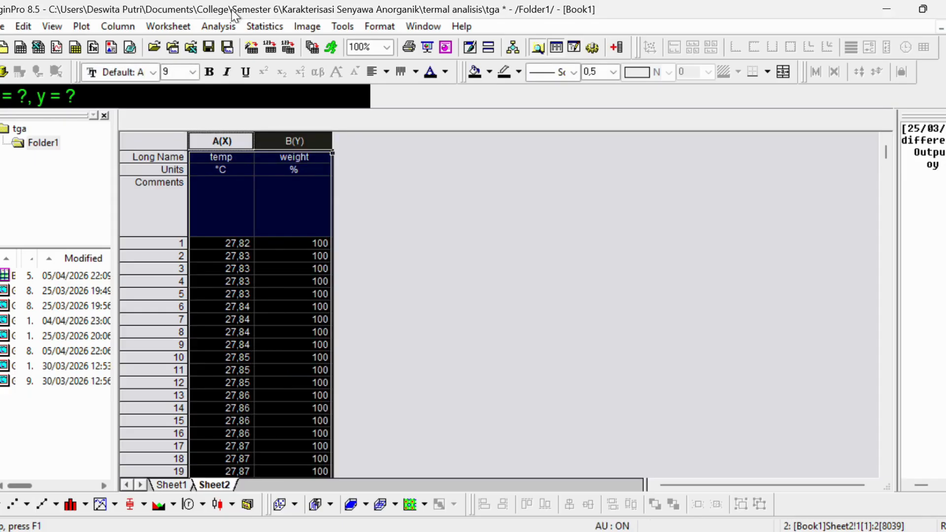
{"action": "left_click", "coordinate": [219, 25]}
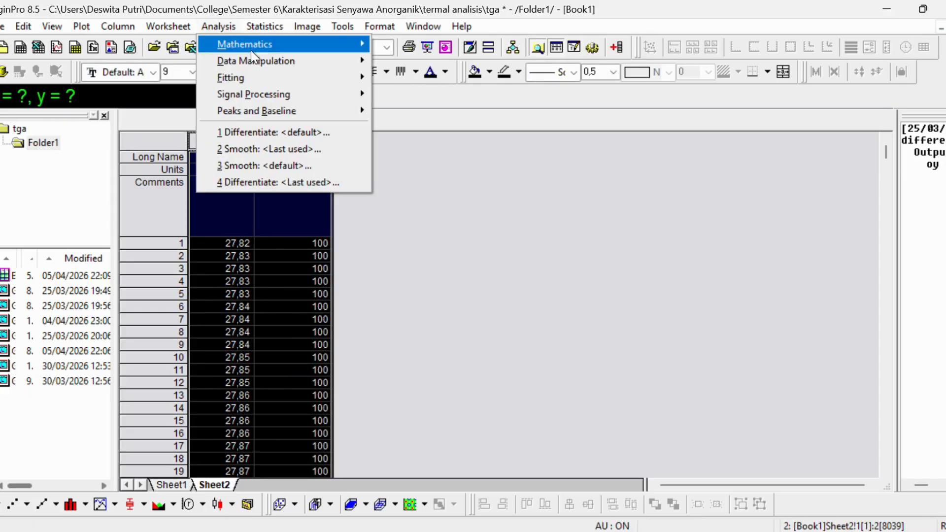
{"action": "mouse_move", "coordinate": [250, 50]}
{"action": "mouse_move", "coordinate": [465, 196]}
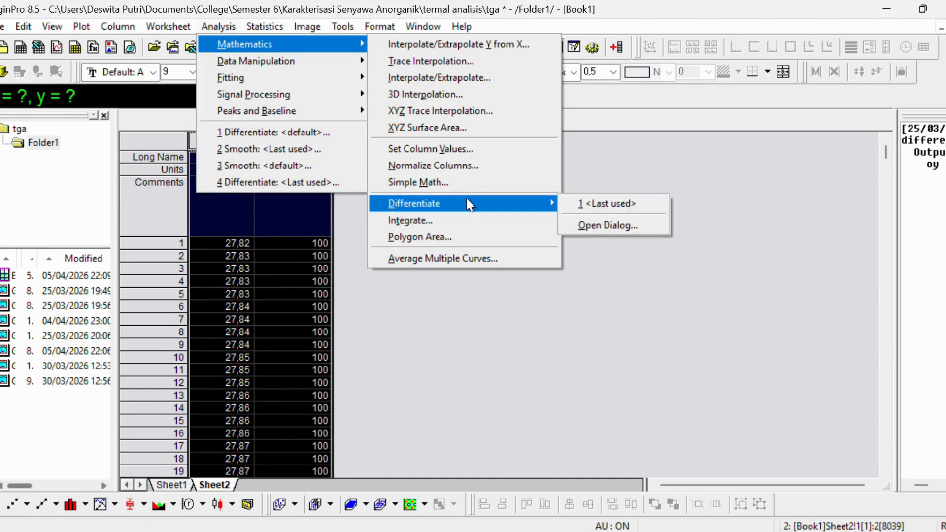
{"action": "left_click", "coordinate": [587, 226]}
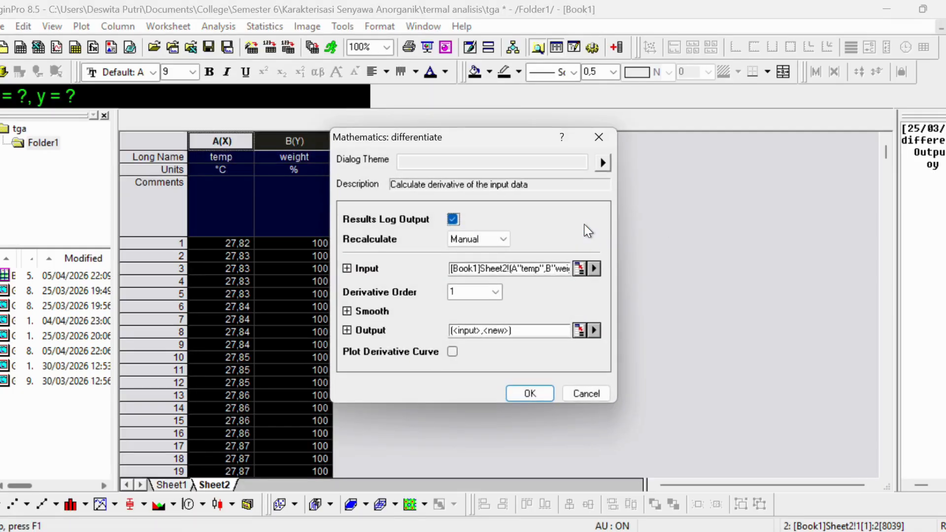
{"action": "left_click", "coordinate": [551, 391]}
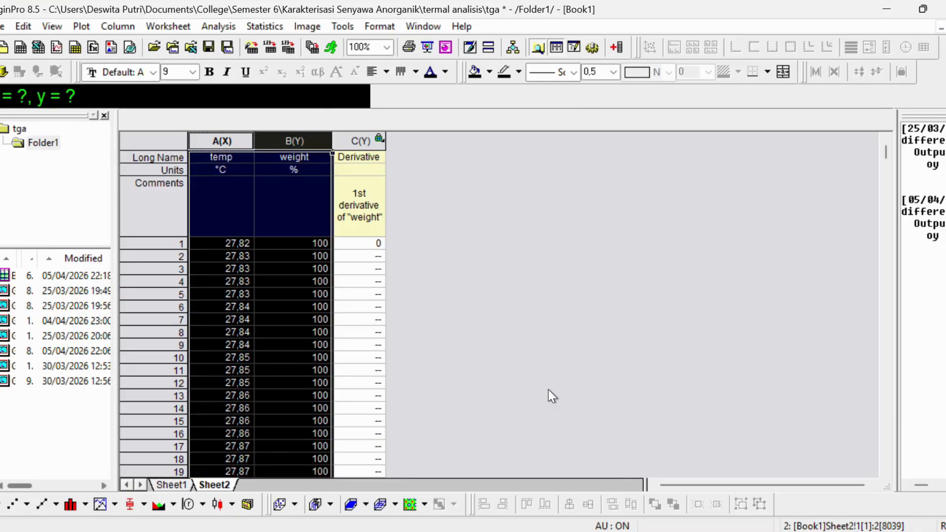
- Widen the derivative column and enter % as its units
{"action": "left_click", "coordinate": [357, 242]}
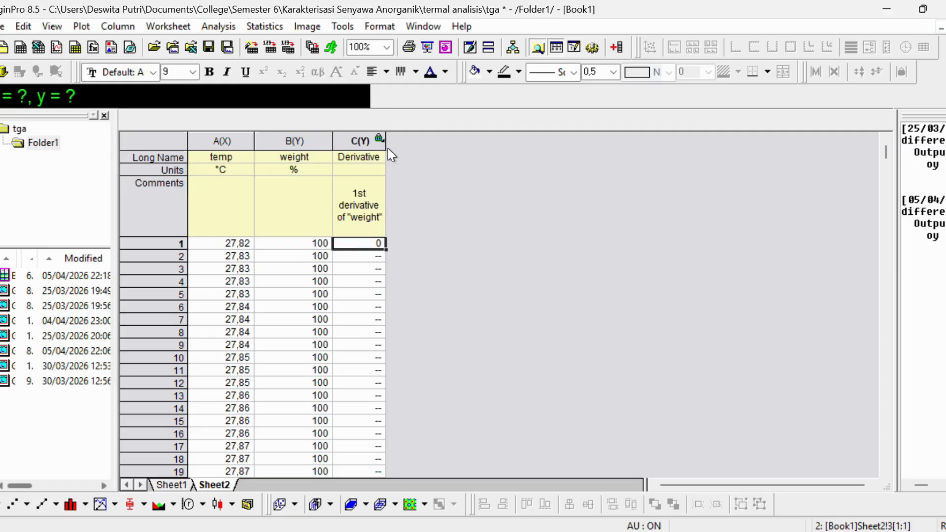
{"action": "left_click_drag", "start_coordinate": [388, 148], "coordinate": [408, 145]}
{"action": "left_click", "coordinate": [378, 172]}
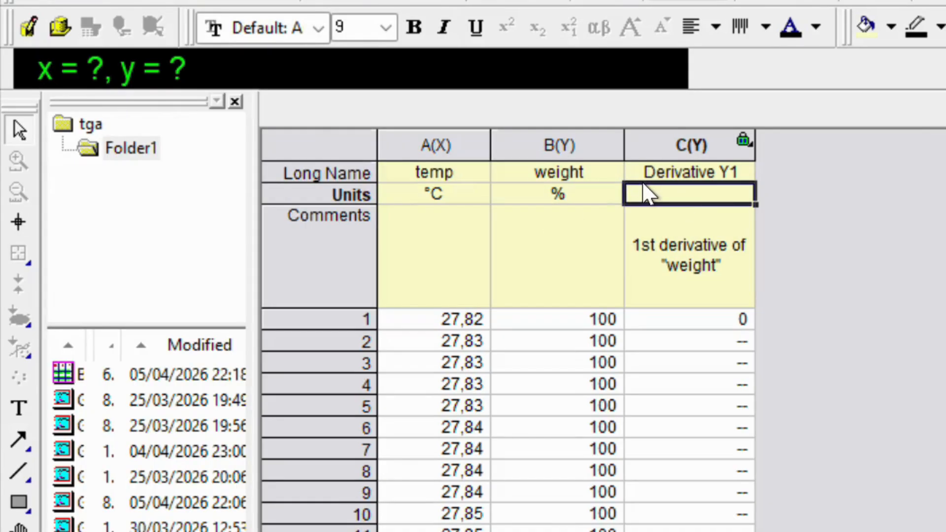
{"action": "left_click", "coordinate": [600, 192]}
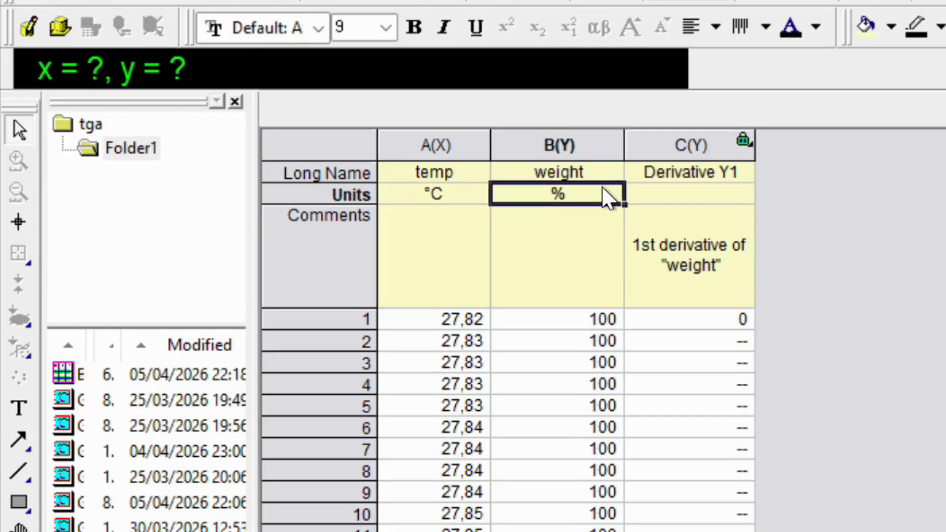
{"action": "left_click", "coordinate": [674, 172]}
{"action": "left_click", "coordinate": [675, 194]}
{"action": "type", "text": "%"}
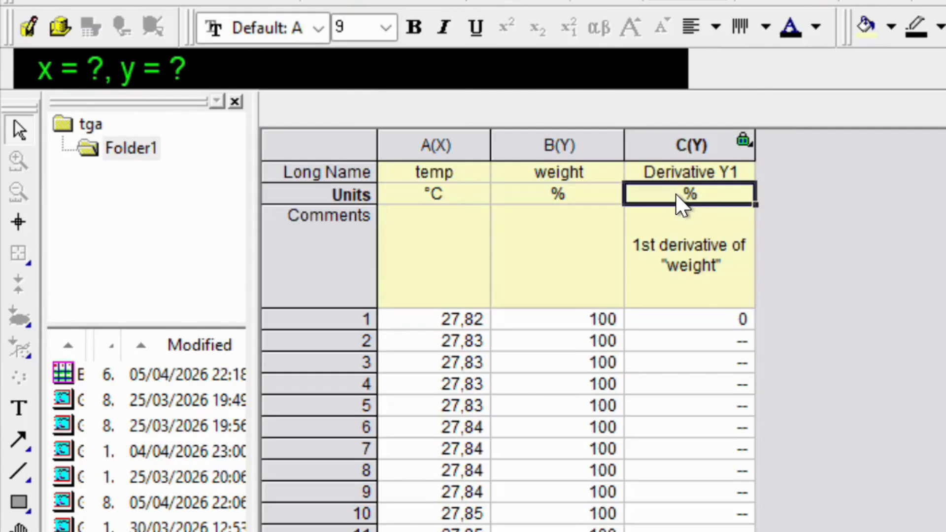
- Extend the derivative column's units to %/°C, reusing the °C from the temp column's units
{"action": "left_click", "coordinate": [445, 194]}
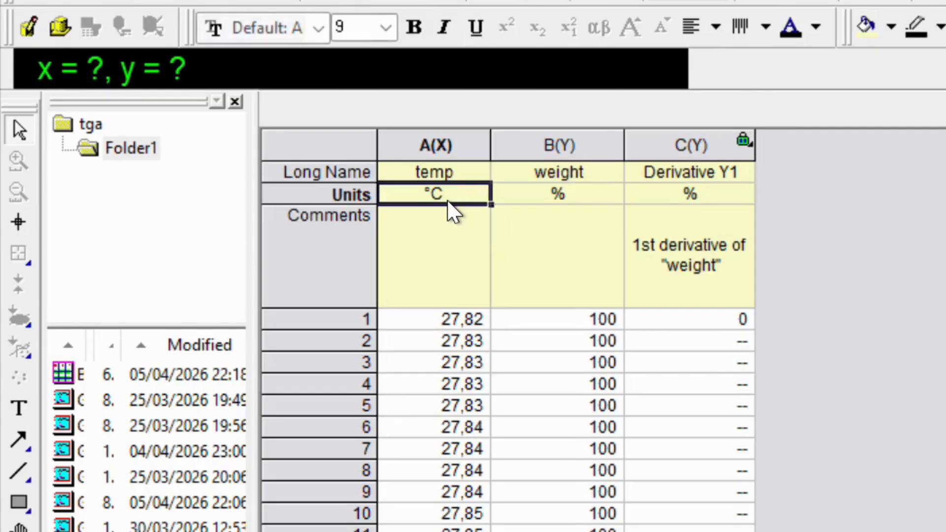
{"action": "double_click", "coordinate": [445, 195]}
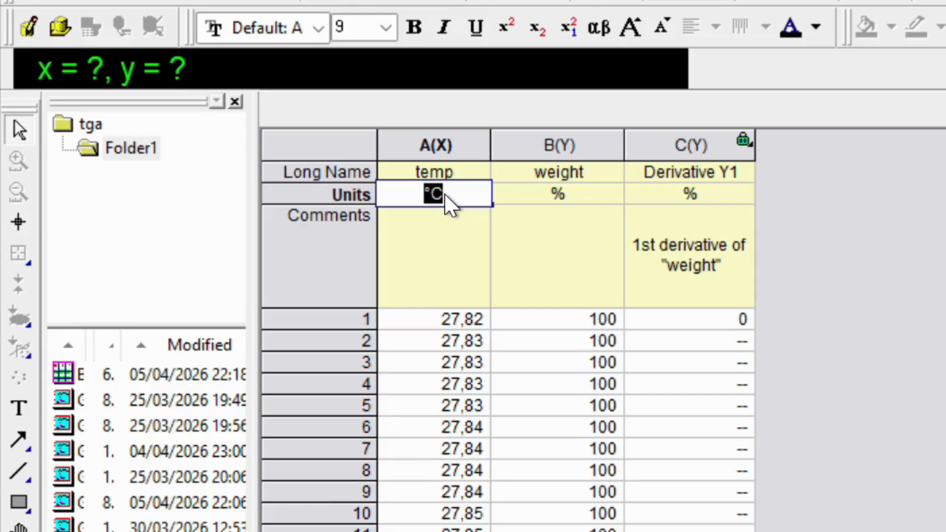
{"action": "left_click", "coordinate": [713, 194]}
{"action": "left_click", "coordinate": [712, 192]}
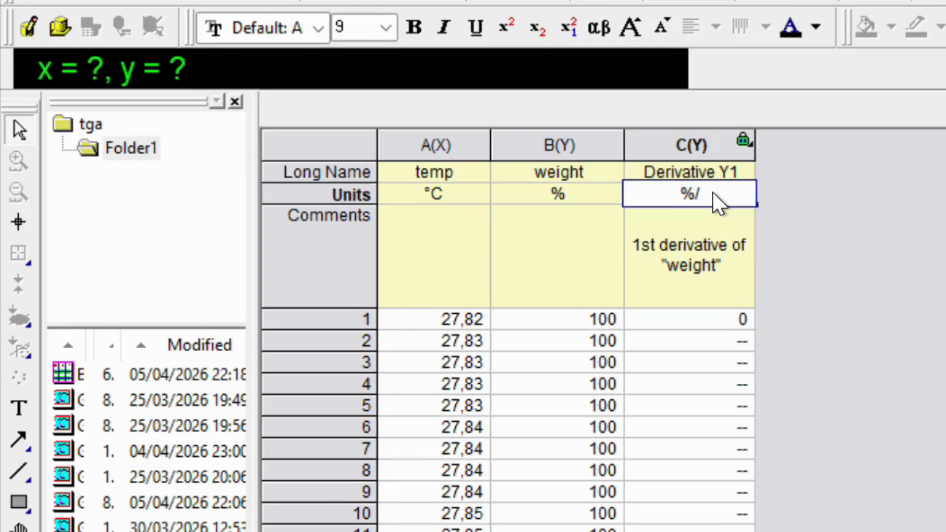
{"action": "type", "text": "/°C"}
{"action": "left_click", "coordinate": [830, 179]}
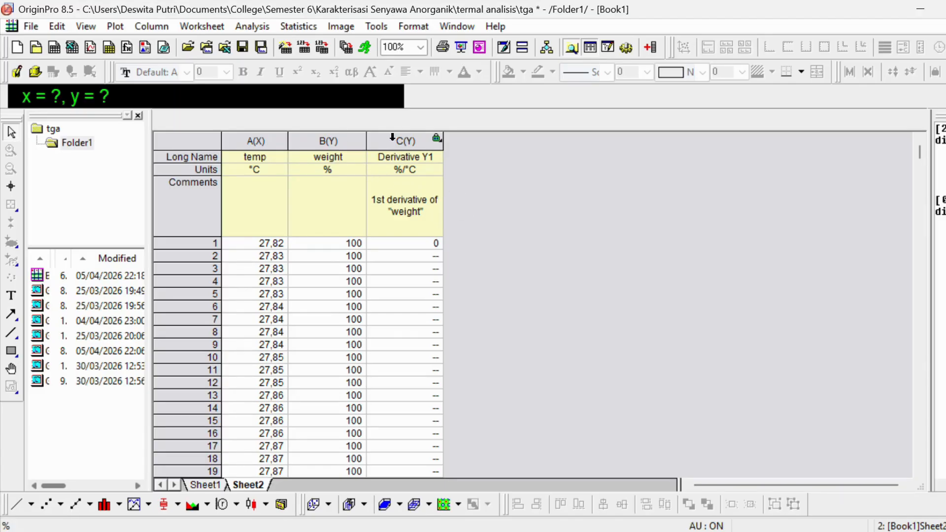
- Plot the Derivative Y1 column against the temp column as a line graph
{"action": "left_click", "coordinate": [264, 139]}
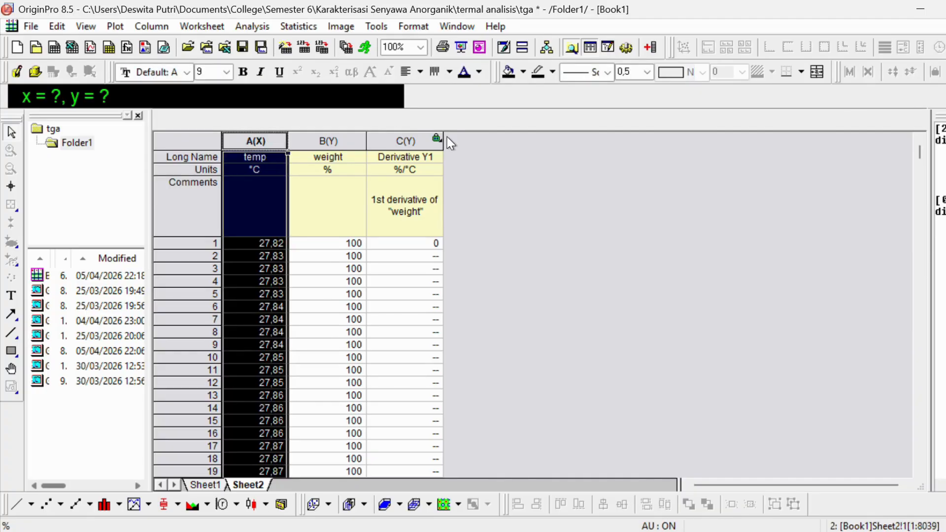
{"action": "left_click", "coordinate": [411, 136], "text": "ctrl"}
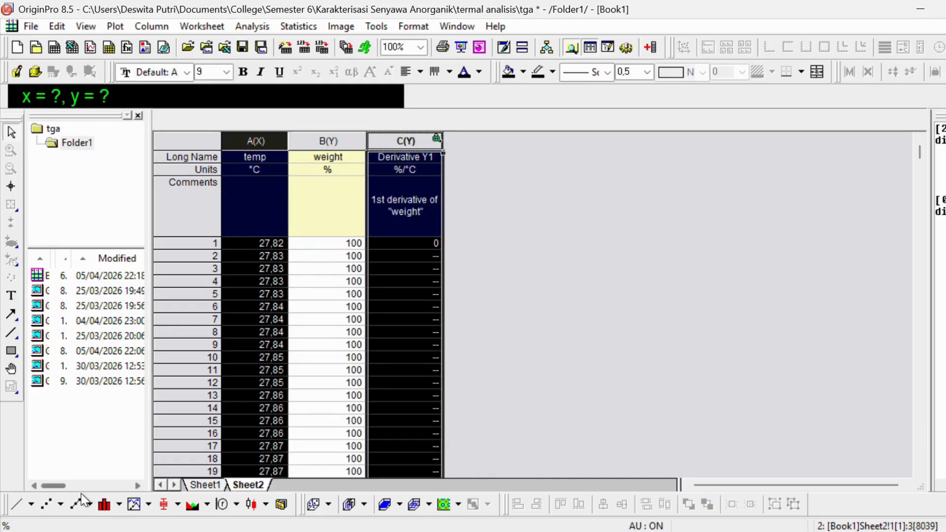
{"action": "left_click", "coordinate": [18, 507]}
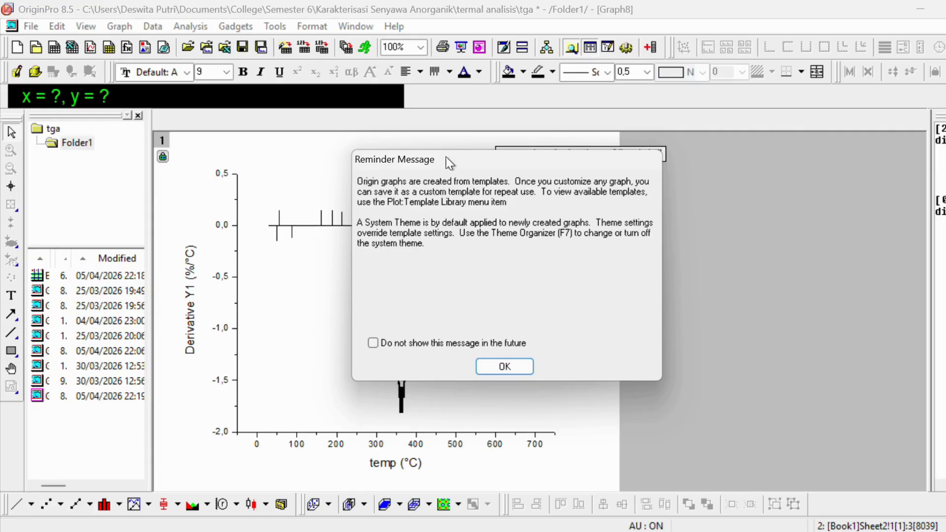
{"action": "left_click", "coordinate": [524, 364]}
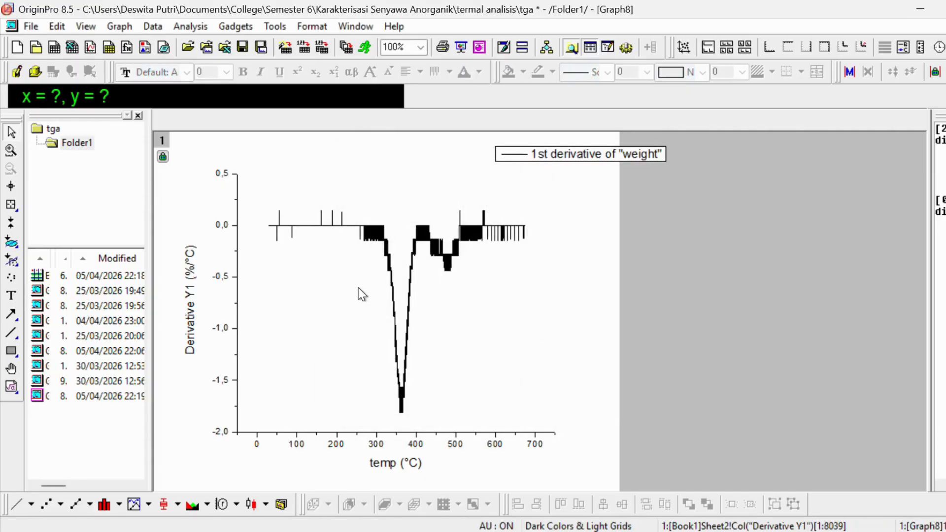
{"action": "scroll", "coordinate": [358, 288], "scroll_direction": "up", "scroll_amount": 4}
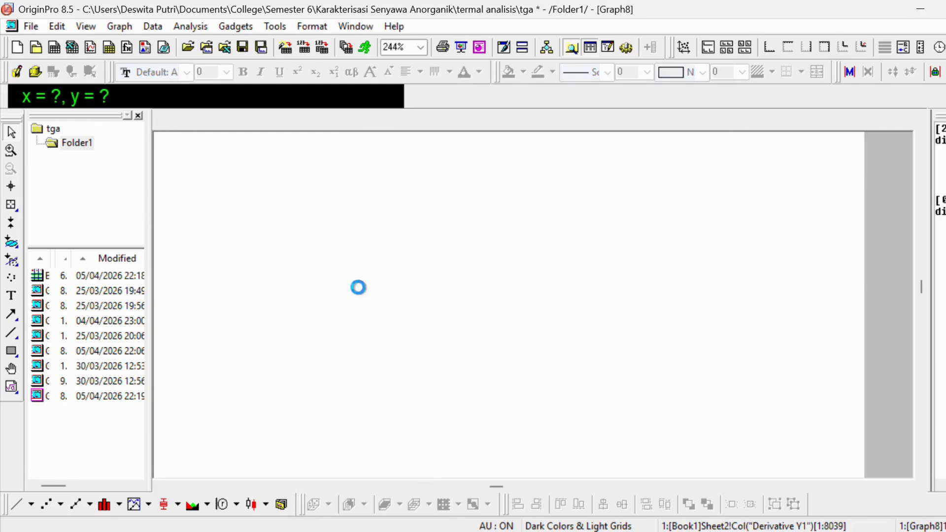
{"action": "scroll", "coordinate": [358, 287], "scroll_direction": "down", "scroll_amount": 4}
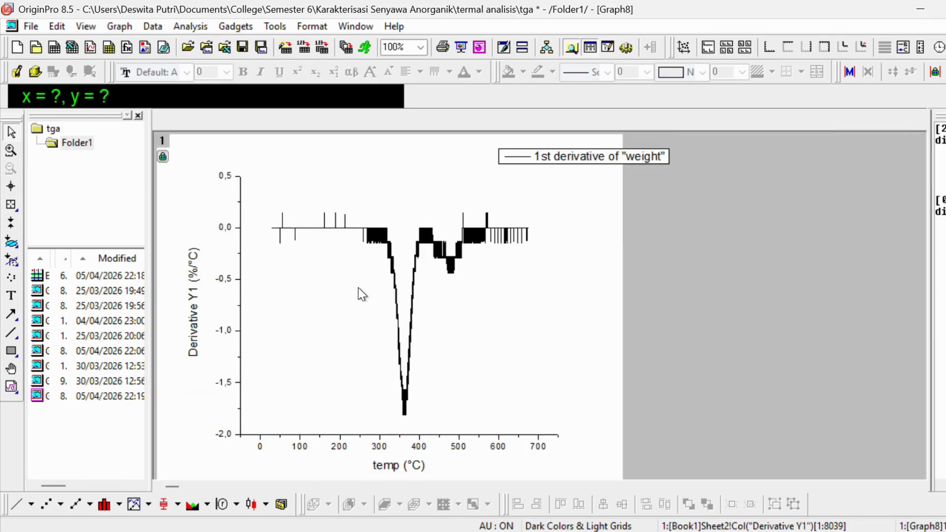
{"action": "scroll", "coordinate": [358, 287], "scroll_direction": "up", "scroll_amount": 1}
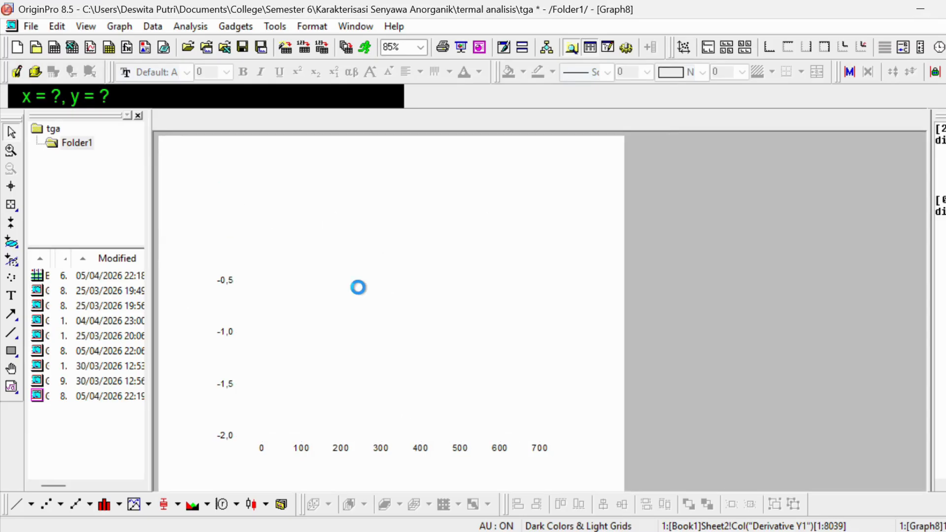
{"action": "scroll", "coordinate": [362, 294], "scroll_direction": "up", "scroll_amount": 2}
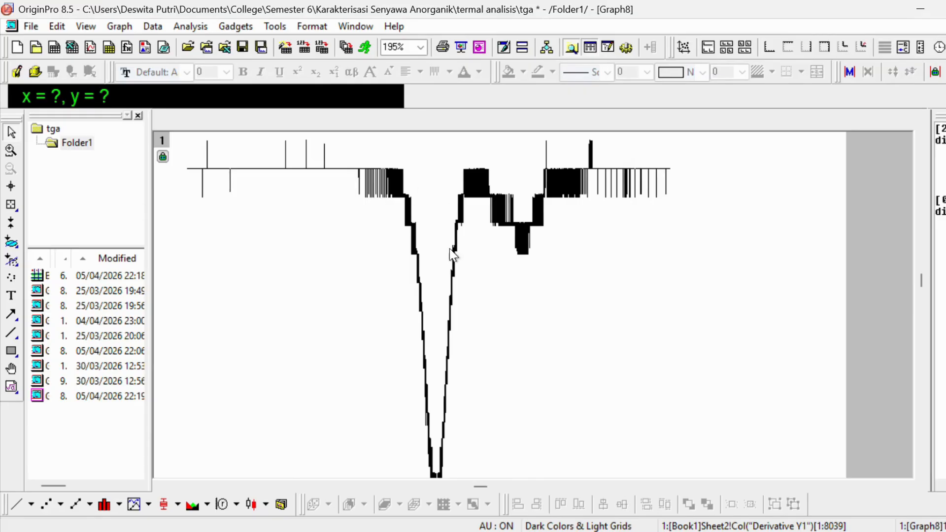
{"action": "scroll", "coordinate": [463, 256], "scroll_direction": "down", "scroll_amount": 2}
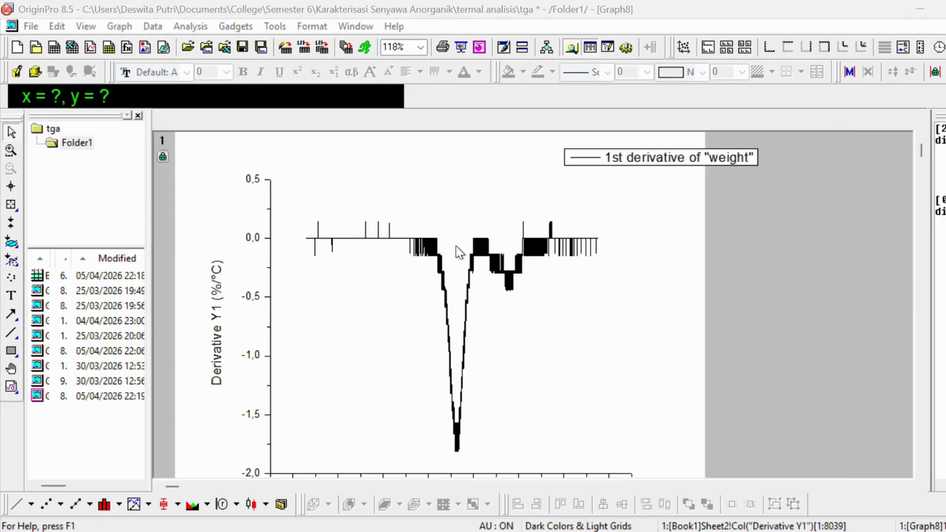
- Smooth the plotted derivative curve with the Adjacent-Averaging method, using 110 points of window
{"action": "left_click", "coordinate": [330, 216]}
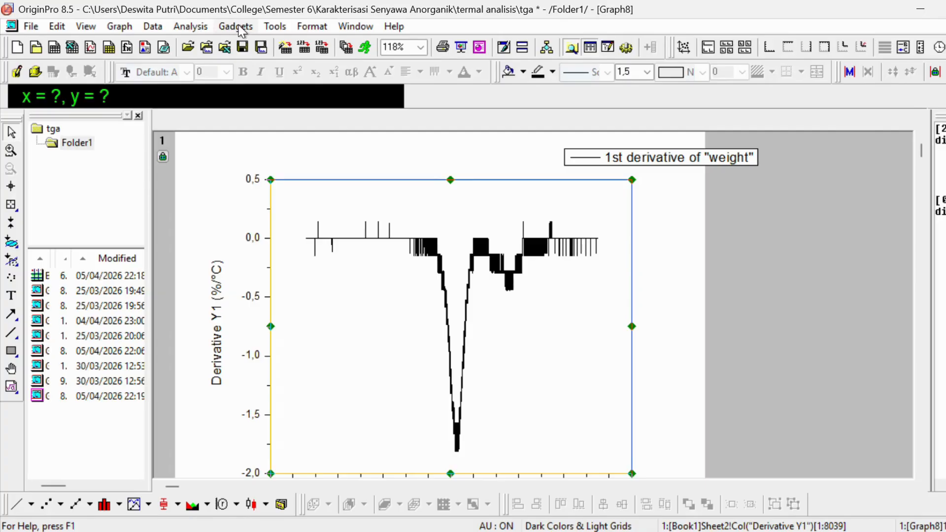
{"action": "left_click", "coordinate": [190, 25]}
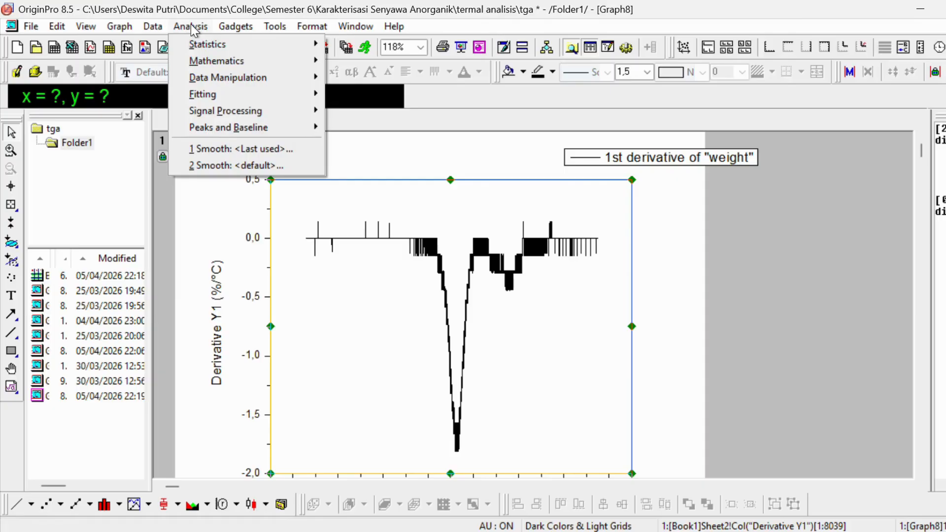
{"action": "mouse_move", "coordinate": [249, 120]}
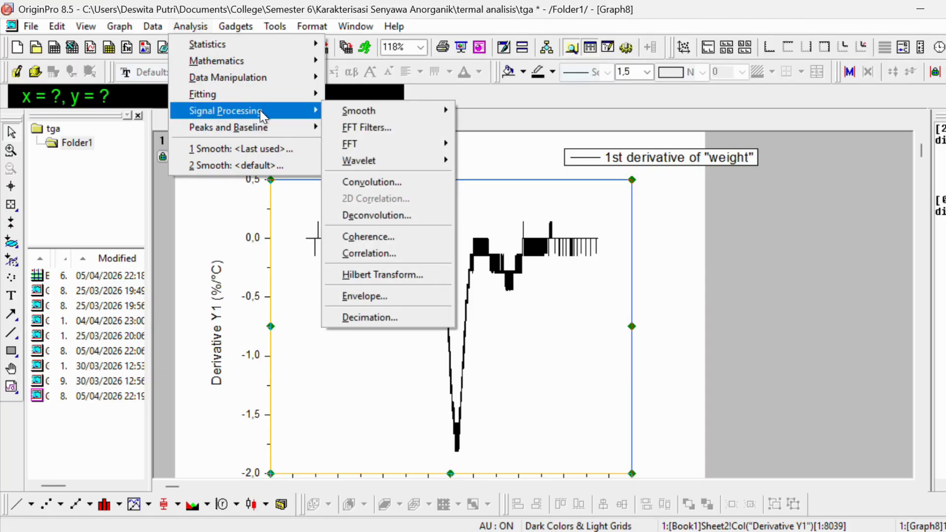
{"action": "mouse_move", "coordinate": [412, 111]}
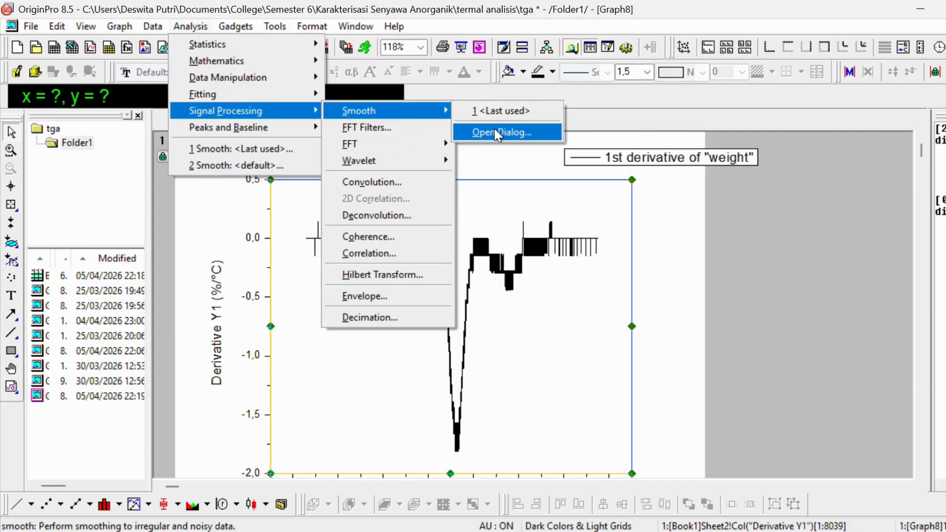
{"action": "left_click", "coordinate": [495, 129]}
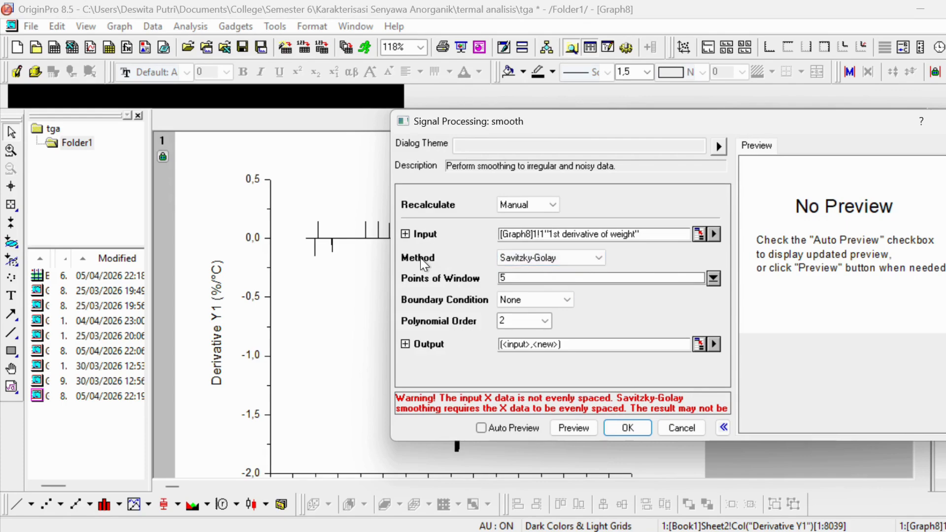
{"action": "left_click", "coordinate": [593, 257]}
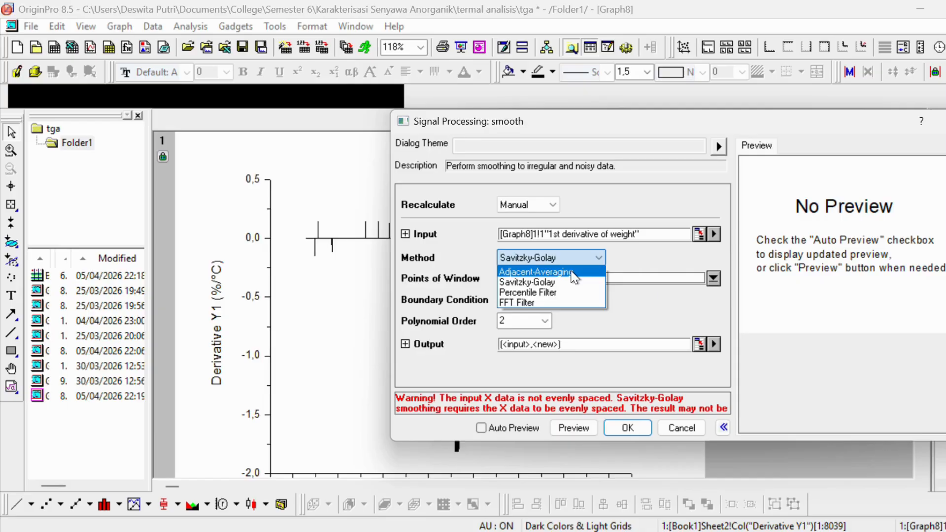
{"action": "left_click", "coordinate": [571, 271]}
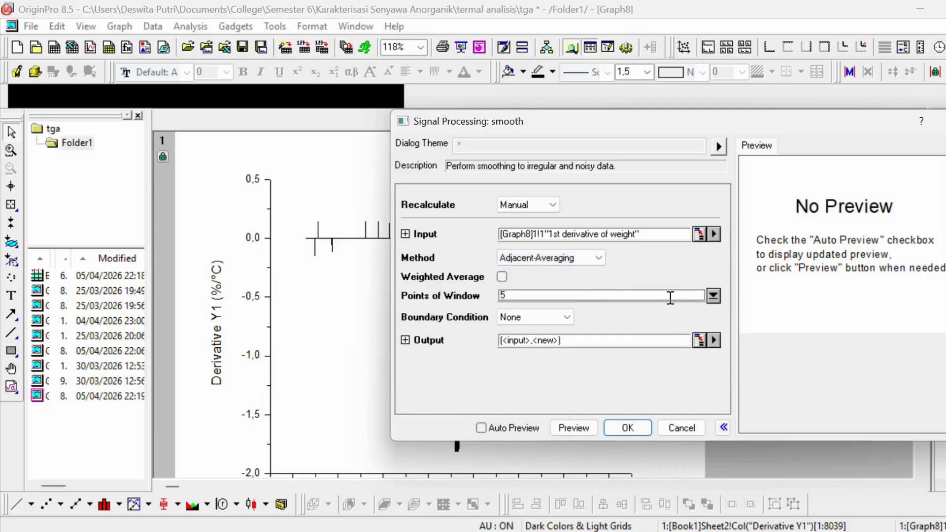
{"action": "left_click", "coordinate": [542, 295]}
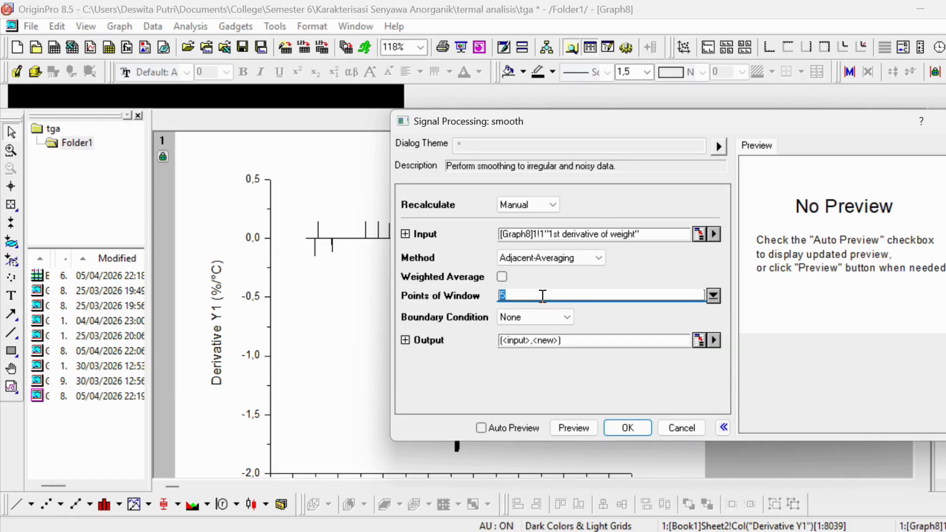
{"action": "key", "text": "BackSpace"}
{"action": "type", "text": "110"}
{"action": "left_click", "coordinate": [627, 427]}
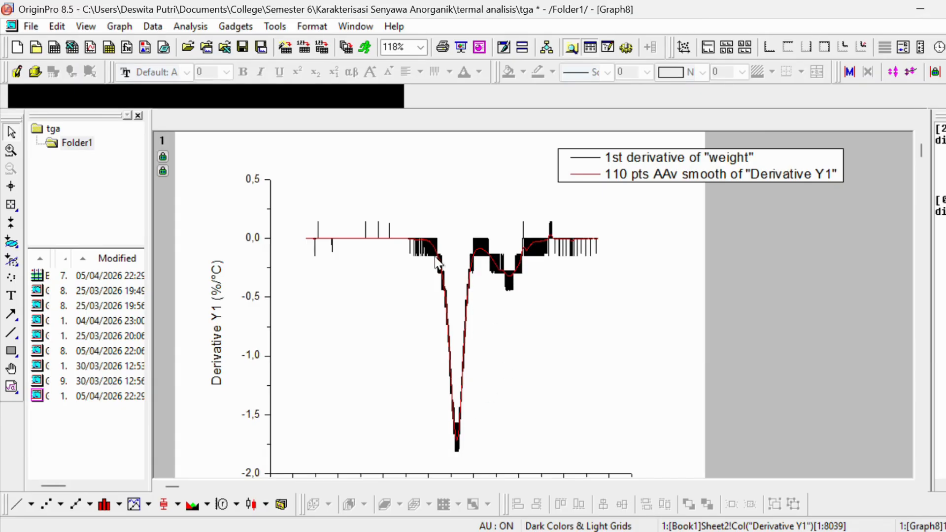
- In the workbook, change the smoothed column's long name to Derivative Y1 and widen the column to fit
{"action": "double_click", "coordinate": [76, 279]}
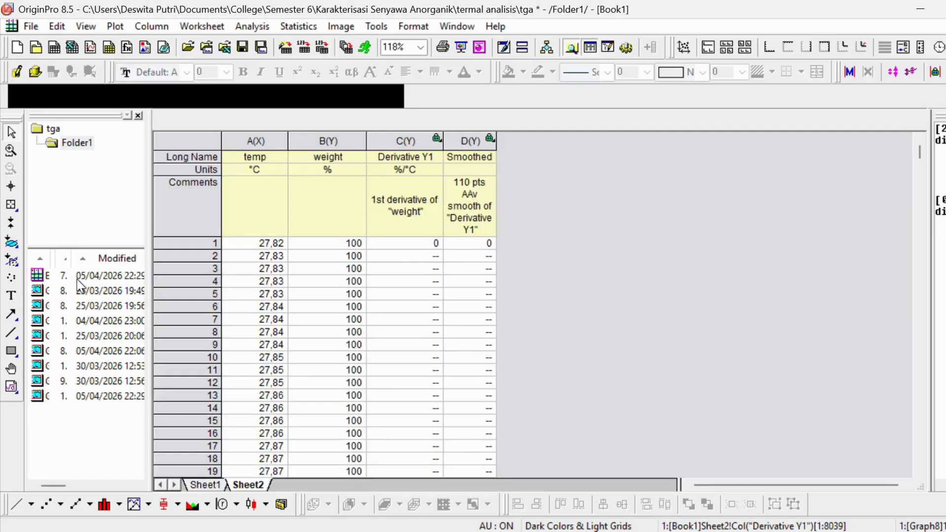
{"action": "left_click", "coordinate": [418, 156]}
{"action": "left_click", "coordinate": [477, 158]}
{"action": "left_click", "coordinate": [431, 157]}
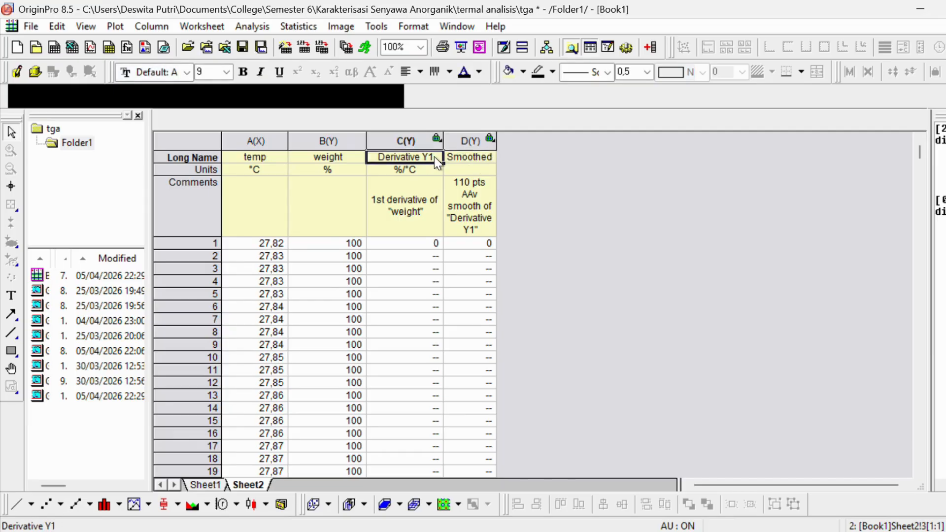
{"action": "left_click", "coordinate": [475, 158]}
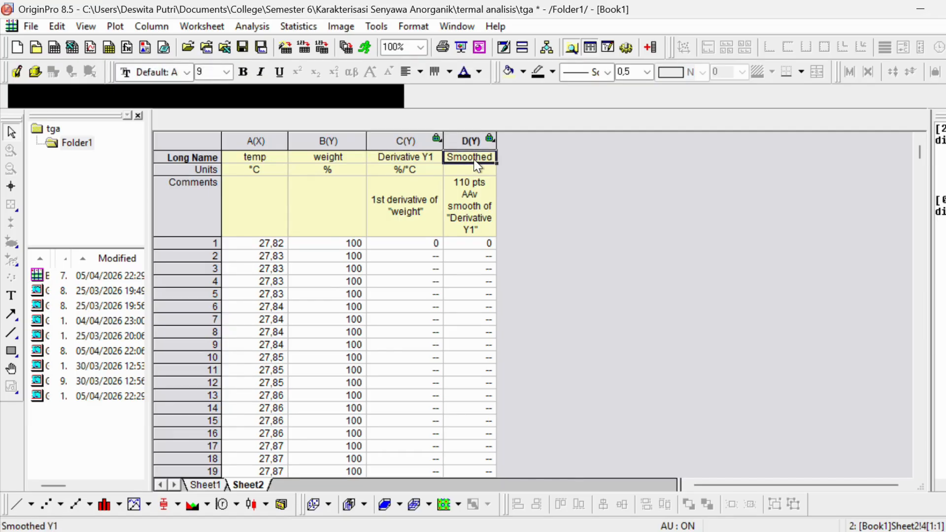
{"action": "type", "text": "Derivative Y1"}
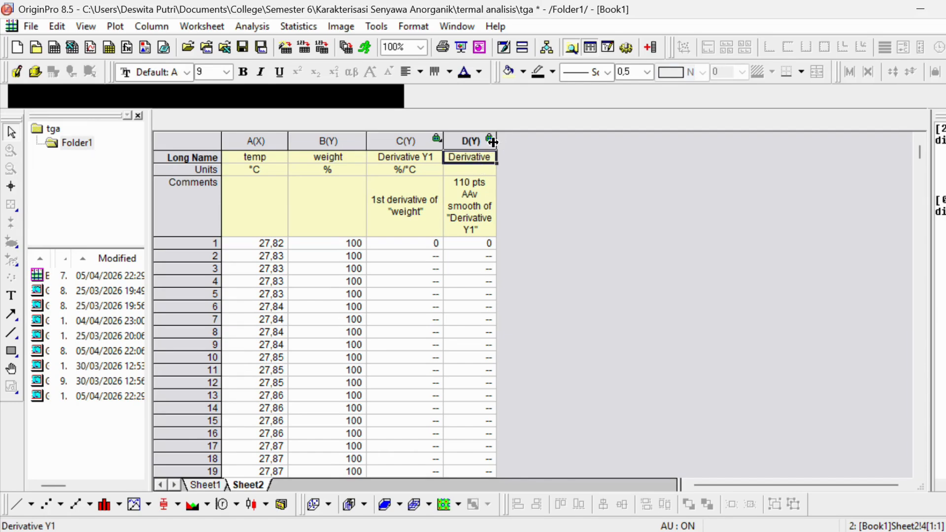
{"action": "left_click_drag", "start_coordinate": [497, 140], "coordinate": [528, 132]}
{"action": "left_click", "coordinate": [501, 194]}
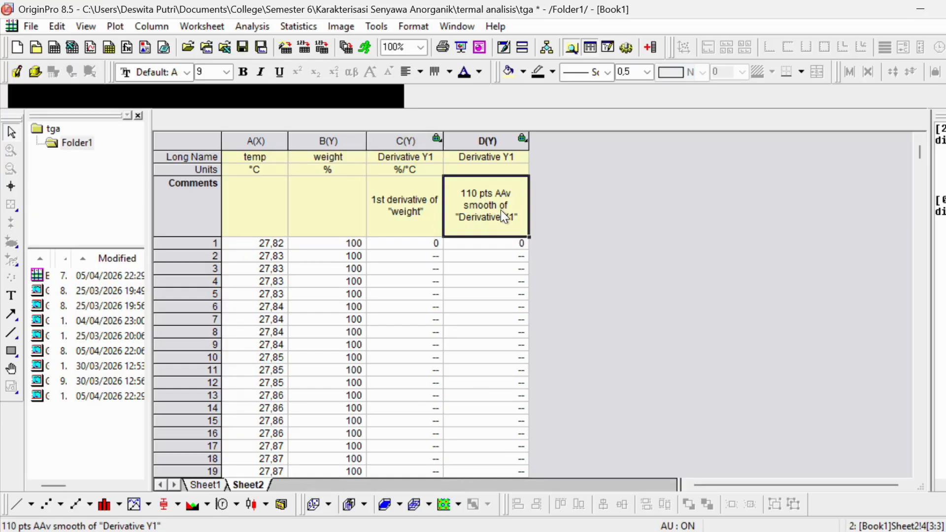
- Enter %/°C as the units of the smoothed derivative column, matching the unsmoothed derivative column
{"action": "left_click", "coordinate": [510, 160]}
{"action": "left_click", "coordinate": [418, 173]}
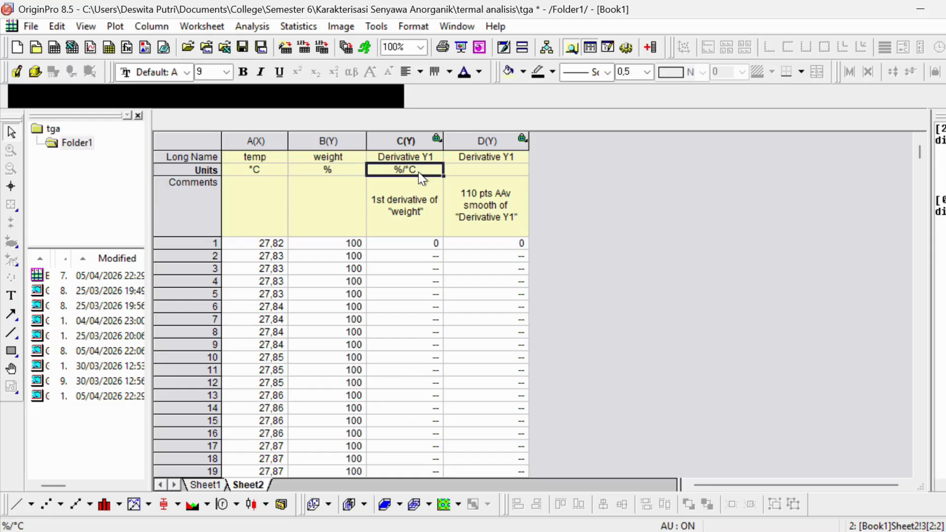
{"action": "left_click", "coordinate": [472, 158]}
{"action": "left_click", "coordinate": [471, 172]}
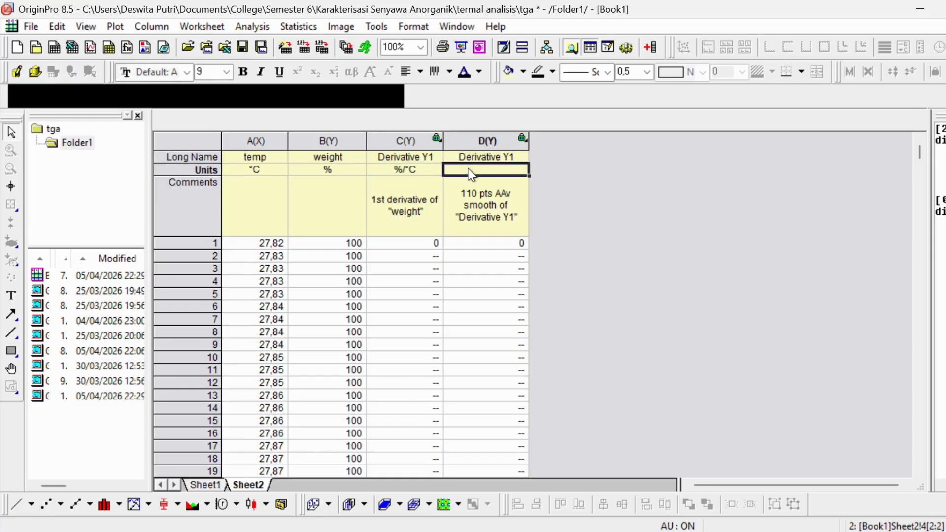
{"action": "type", "text": "%/°C"}
{"action": "left_click", "coordinate": [587, 187]}
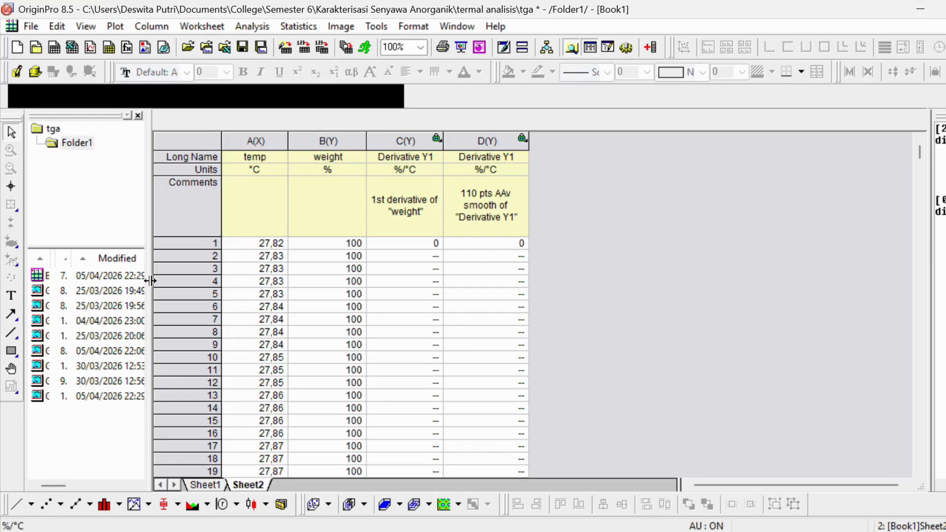
- Plot the smoothed derivative column D against the temp column as a separate line graph
{"action": "double_click", "coordinate": [95, 394]}
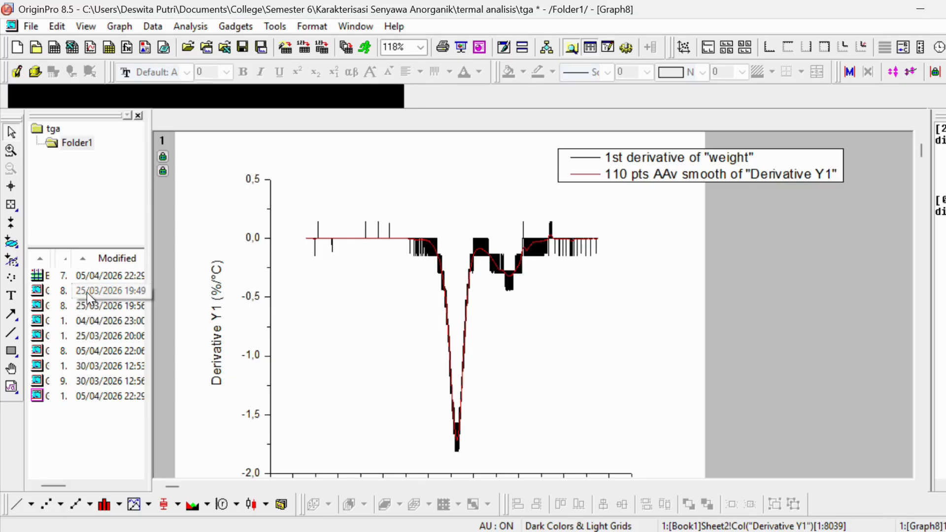
{"action": "double_click", "coordinate": [79, 273]}
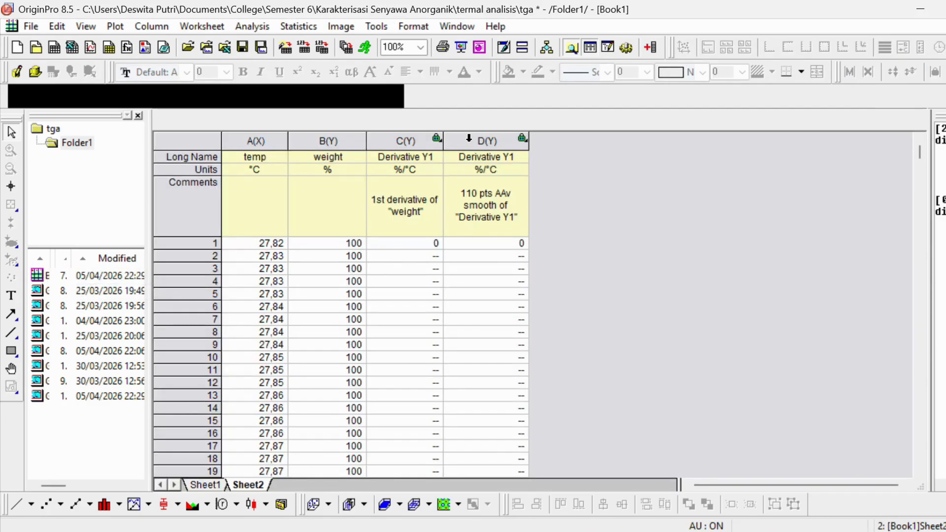
{"action": "left_click", "coordinate": [279, 137]}
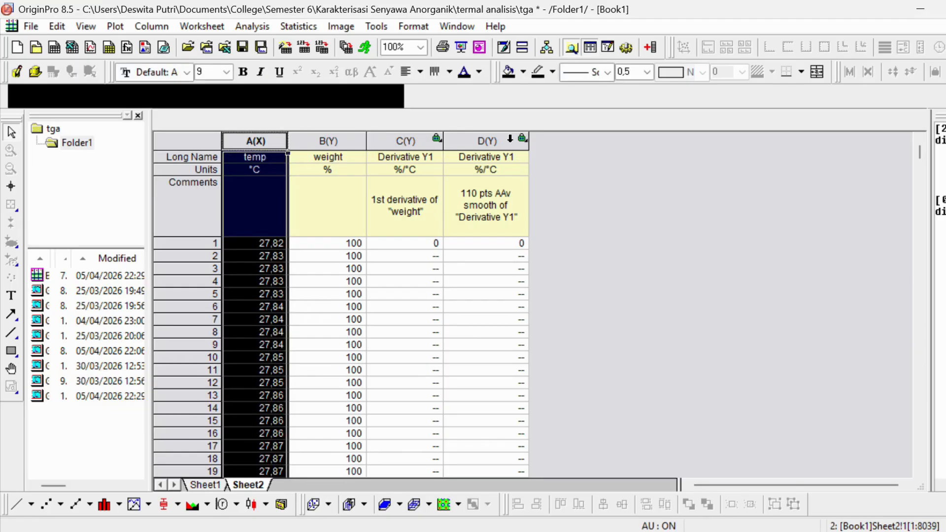
{"action": "left_click", "coordinate": [474, 137], "text": "ctrl"}
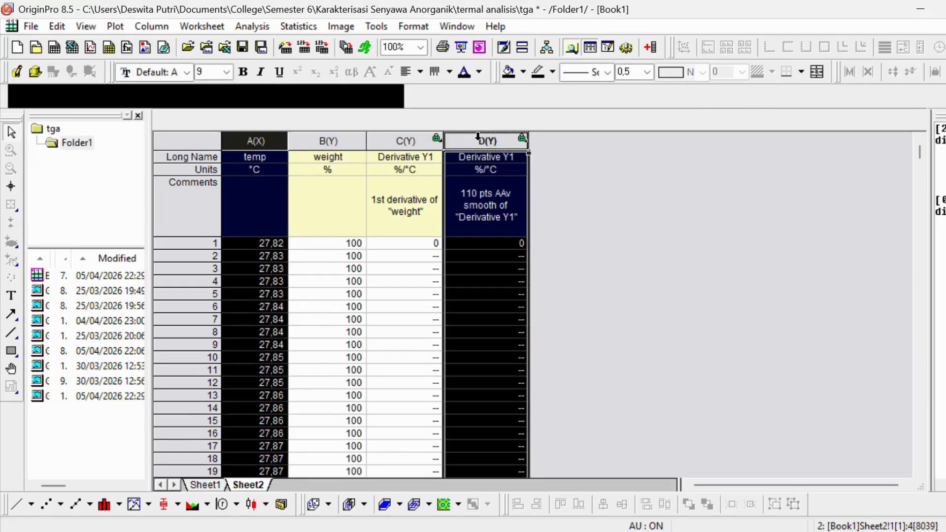
{"action": "left_click", "coordinate": [16, 504]}
{"action": "left_click", "coordinate": [517, 366]}
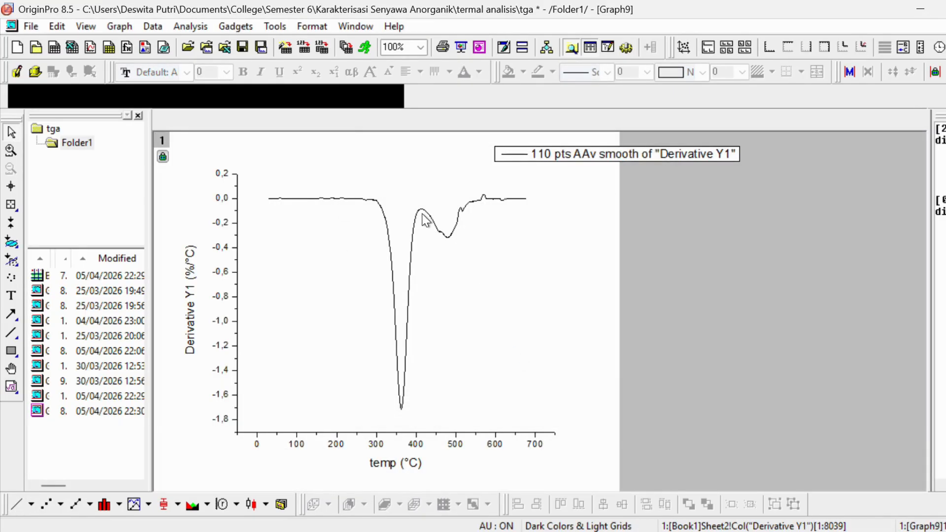
- Set the line width of the smoothed derivative curve to 1
{"action": "left_click", "coordinate": [423, 215]}
{"action": "double_click", "coordinate": [423, 214]}
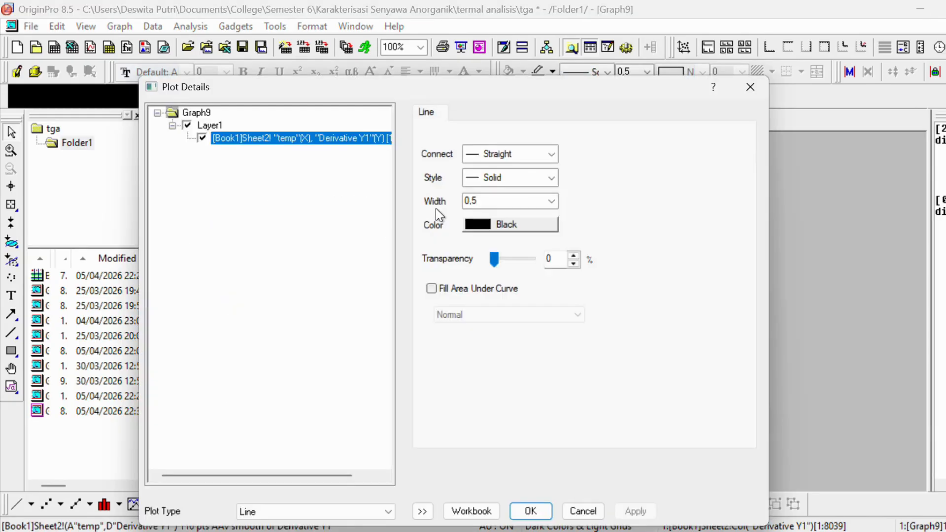
{"action": "left_click", "coordinate": [551, 202]}
{"action": "left_click", "coordinate": [535, 237]}
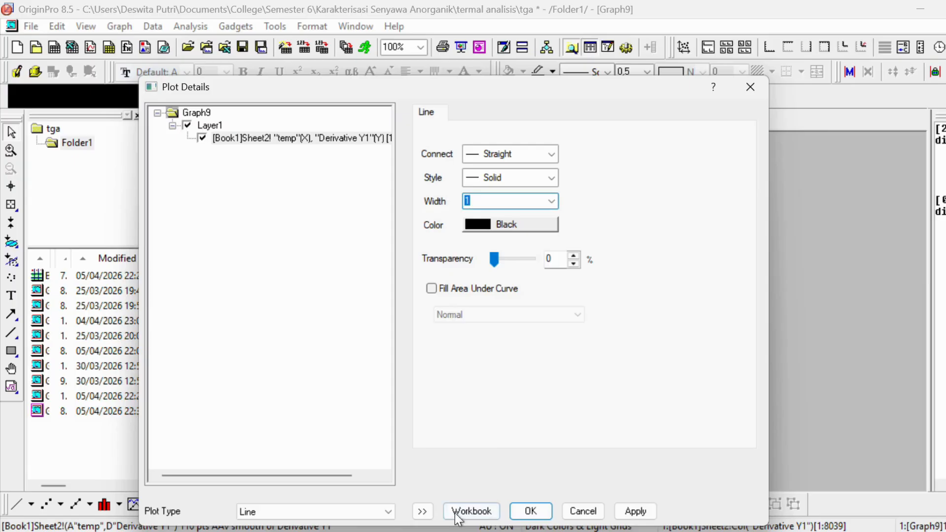
{"action": "left_click", "coordinate": [529, 511]}
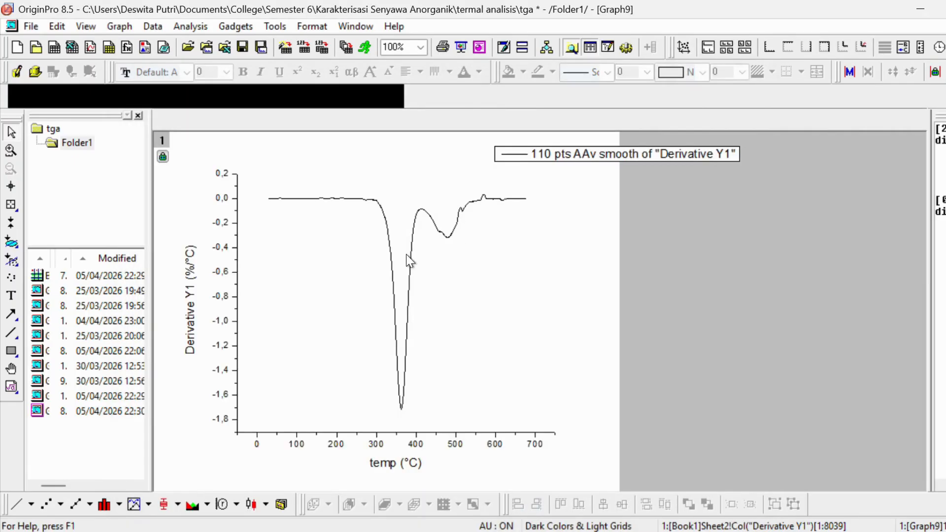
- Inspect the smoothed derivative curve up close and open the existing graph of weight (%) against temp
{"action": "scroll", "coordinate": [465, 254], "scroll_direction": "up", "scroll_amount": 2}
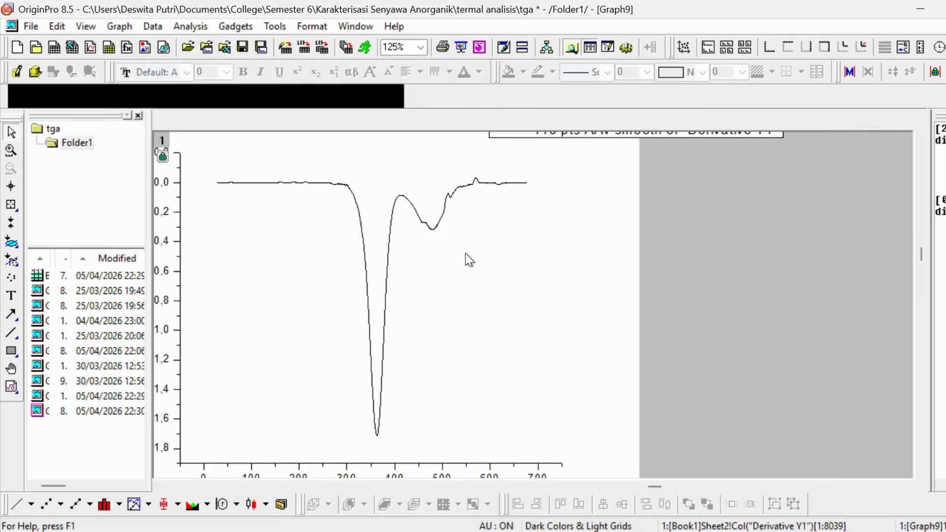
{"action": "scroll", "coordinate": [465, 253], "scroll_direction": "down", "scroll_amount": 2}
{"action": "scroll", "coordinate": [465, 253], "scroll_direction": "up", "scroll_amount": 4}
{"action": "scroll", "coordinate": [465, 253], "scroll_direction": "down", "scroll_amount": 3}
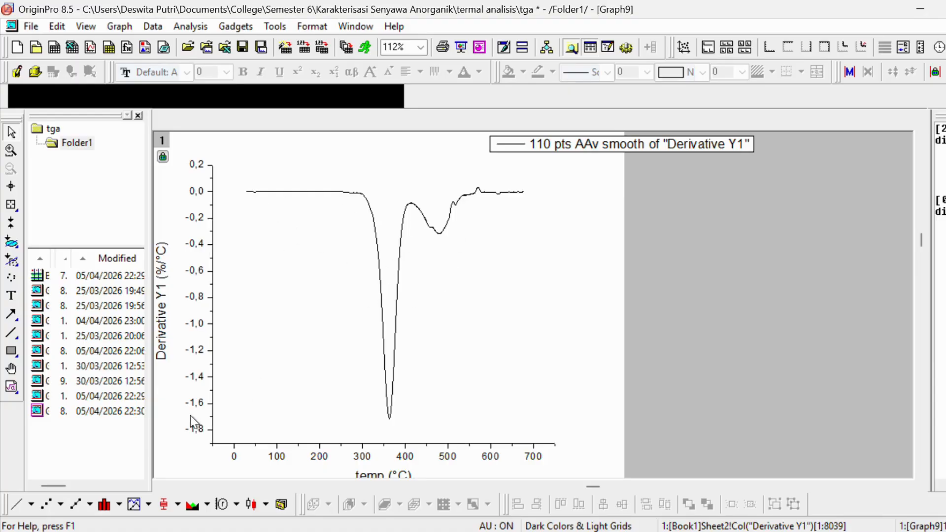
{"action": "left_click", "coordinate": [79, 351]}
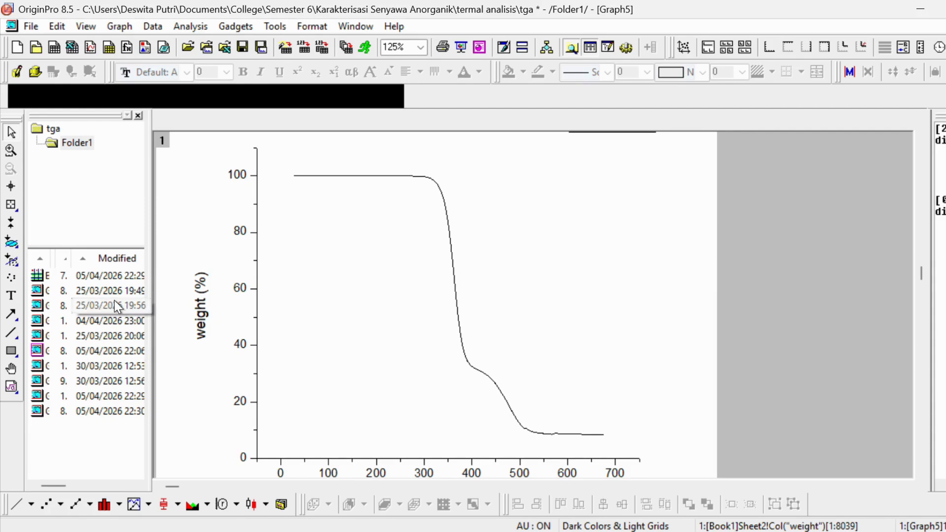